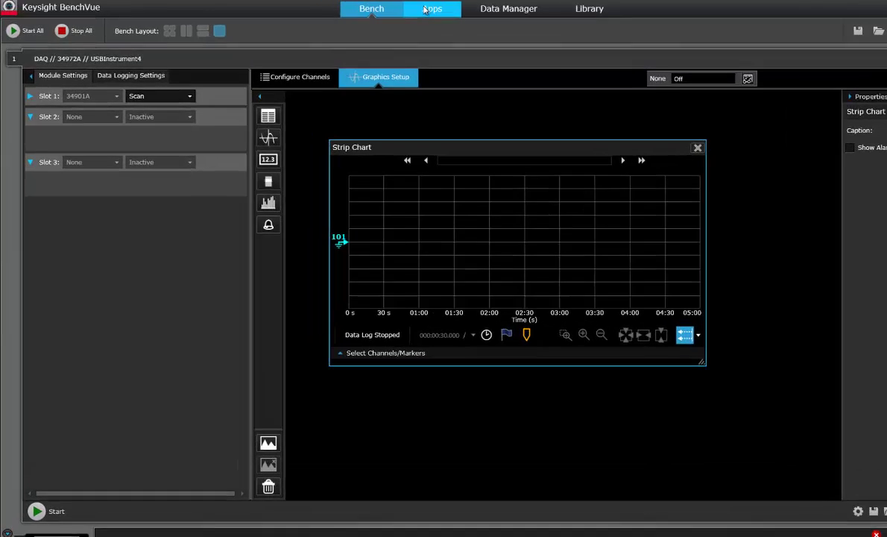
Step: Open the Apps page to see the DAQ, DMM, FG, OSC, PM, PS and SA tiles and their licences
{"action": "left_click", "coordinate": [395, 7]}
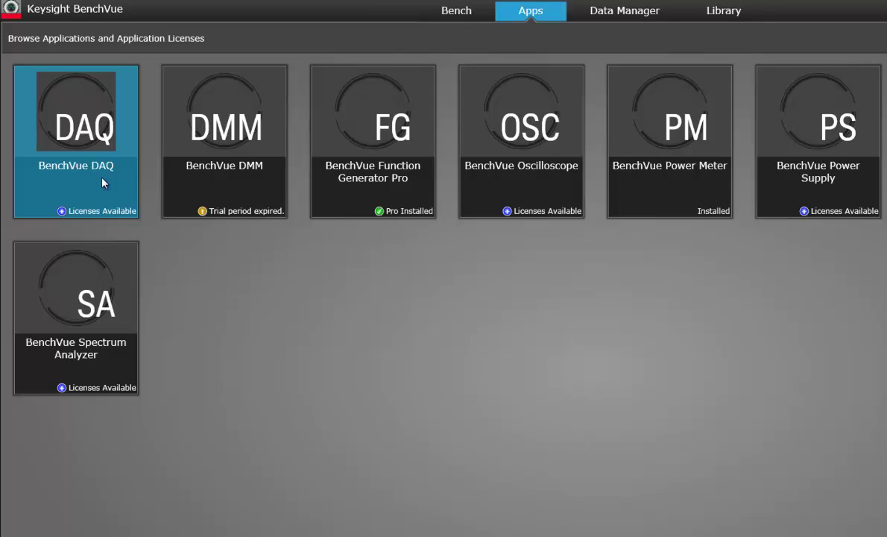
Step: Back on the DAQ bench, confirm channel 101's function in Configure Channels is Temp (Type T)
{"action": "left_click", "coordinate": [458, 14]}
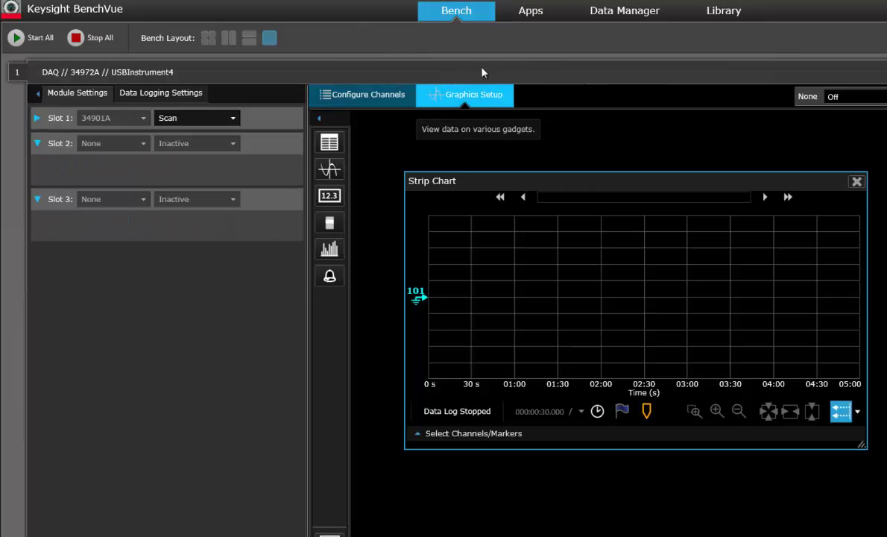
{"action": "left_click", "coordinate": [375, 100]}
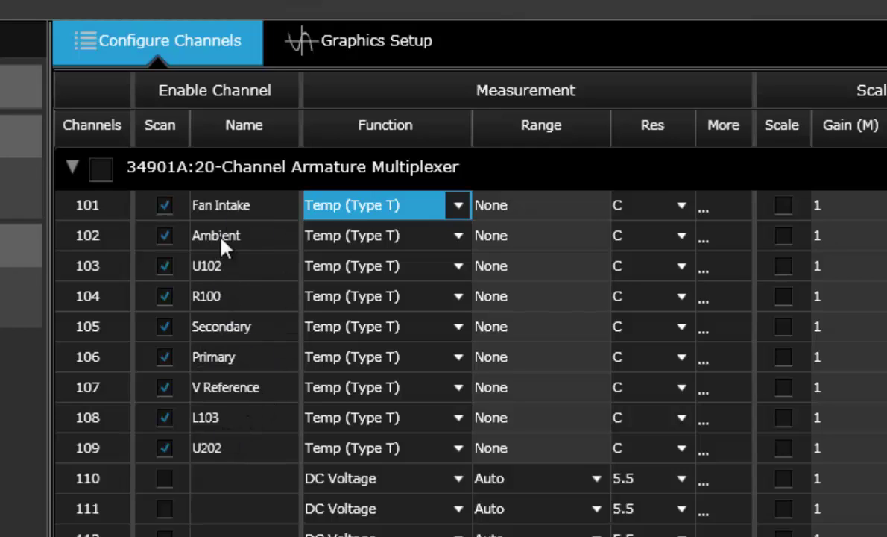
{"action": "left_click", "coordinate": [456, 206]}
{"action": "left_click", "coordinate": [456, 206]}
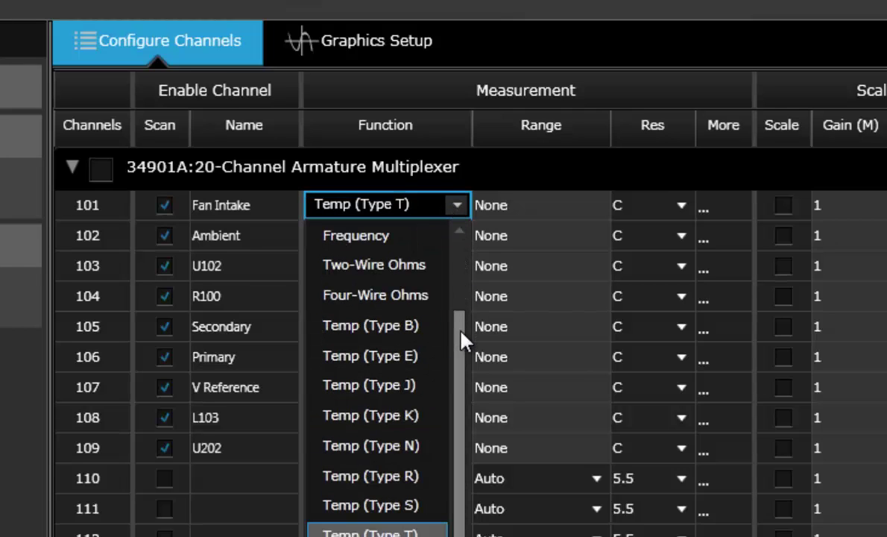
{"action": "left_click_drag", "start_coordinate": [463, 339], "coordinate": [462, 366]}
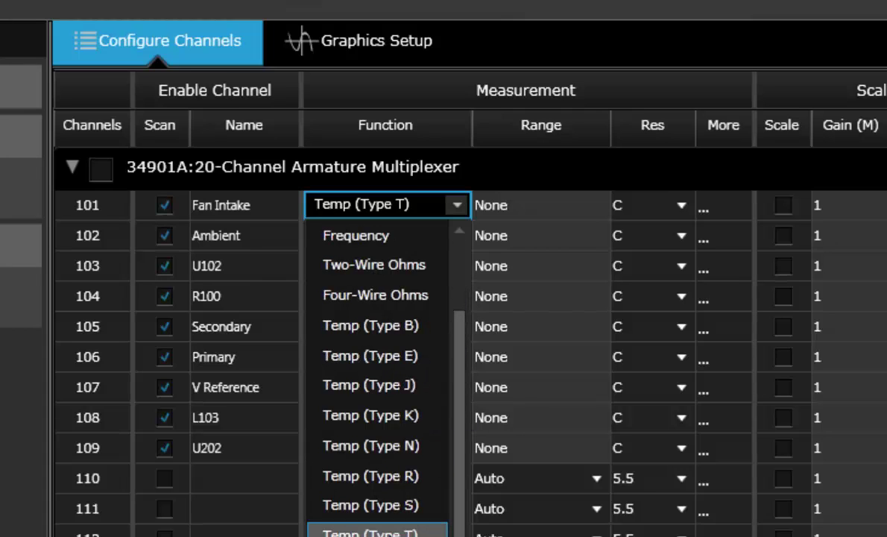
{"action": "left_click", "coordinate": [377, 530]}
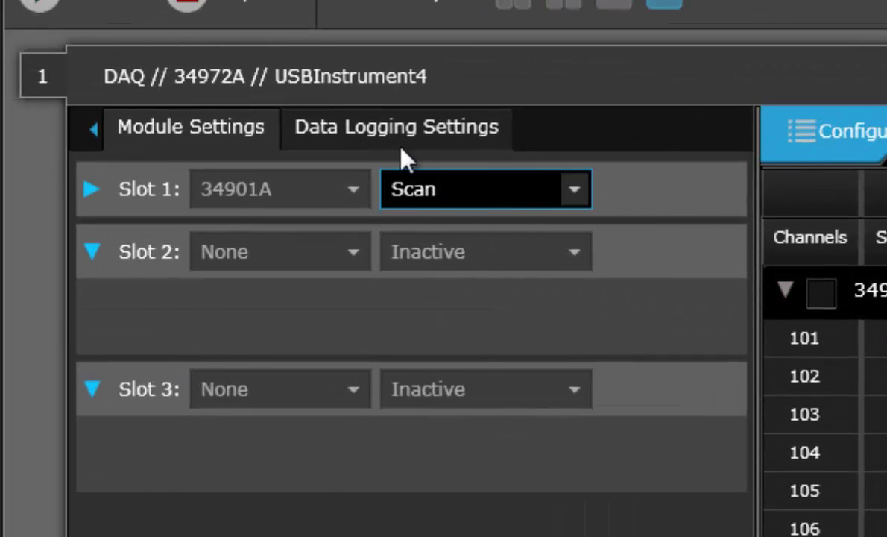
Step: Set data logging to a 30-second scan interval, stopping after 00:01:00:00 elapsed time
{"action": "left_click", "coordinate": [409, 140]}
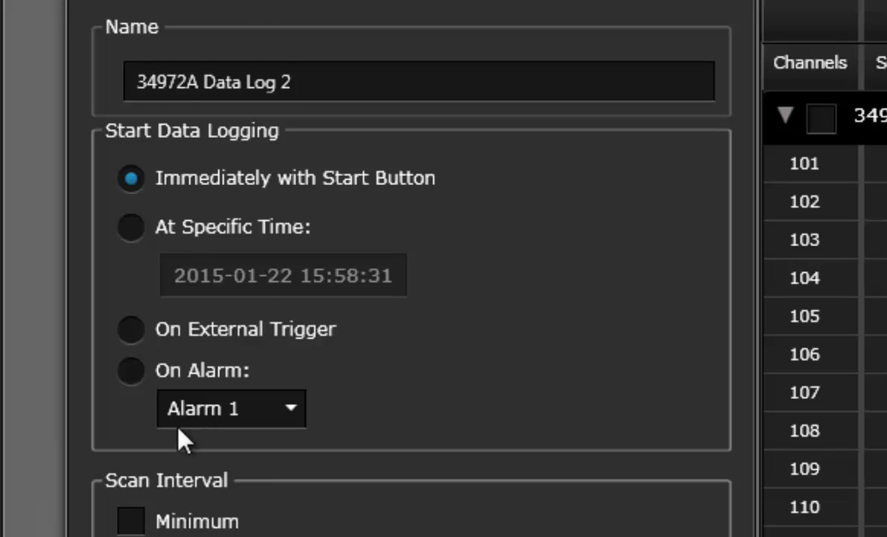
{"action": "left_click", "coordinate": [148, 118]}
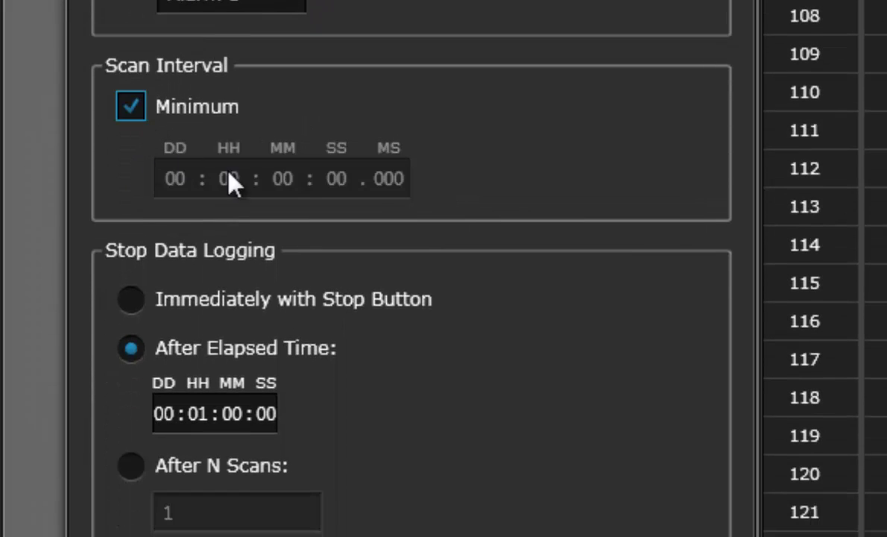
{"action": "left_click", "coordinate": [141, 122]}
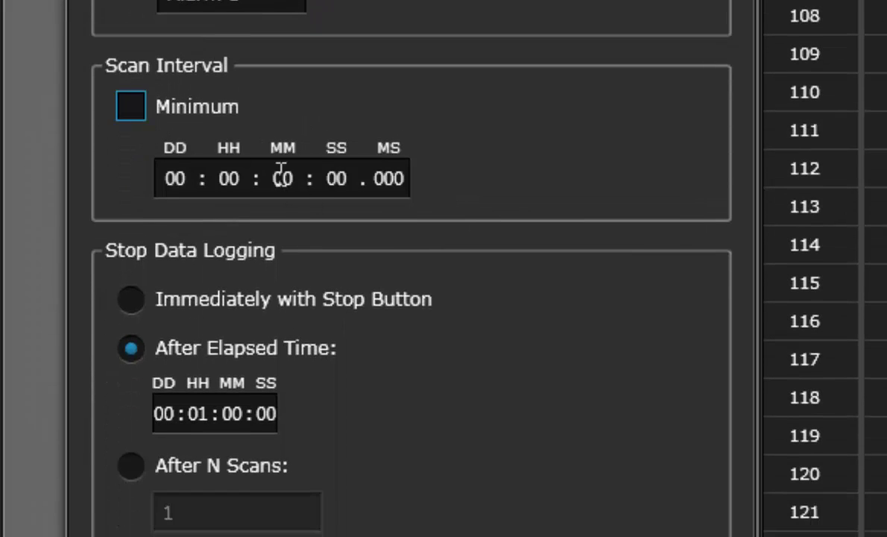
{"action": "left_click", "coordinate": [336, 178]}
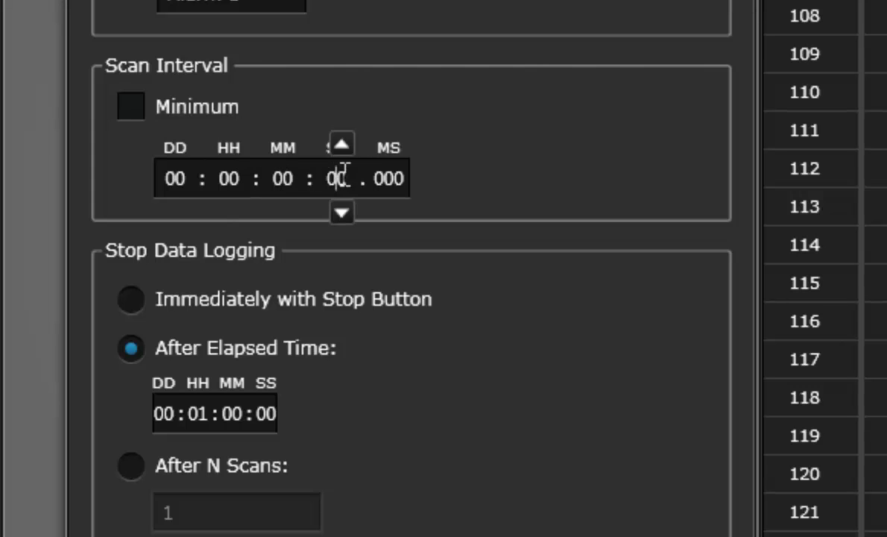
{"action": "left_click", "coordinate": [341, 144]}
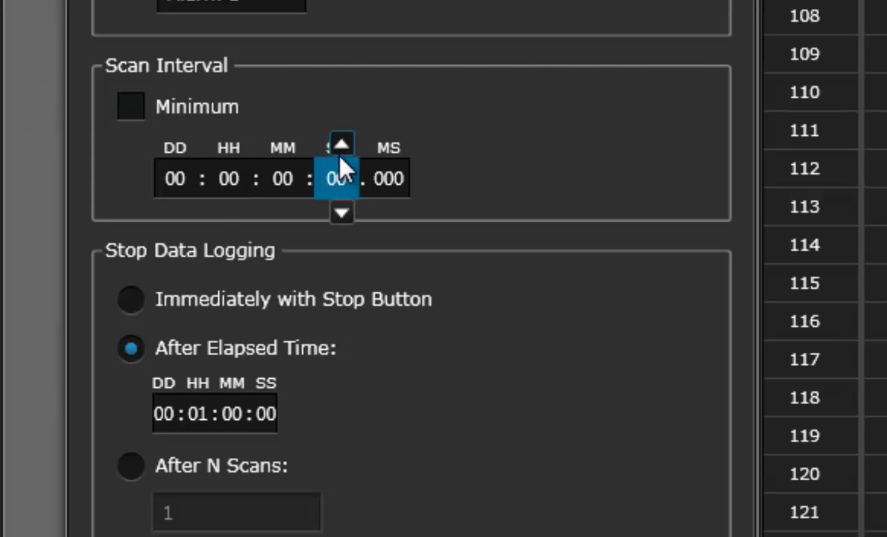
{"action": "left_click", "coordinate": [341, 212]}
{"action": "left_click", "coordinate": [341, 212]}
{"action": "left_click", "coordinate": [341, 212]}
{"action": "left_click", "coordinate": [131, 299]}
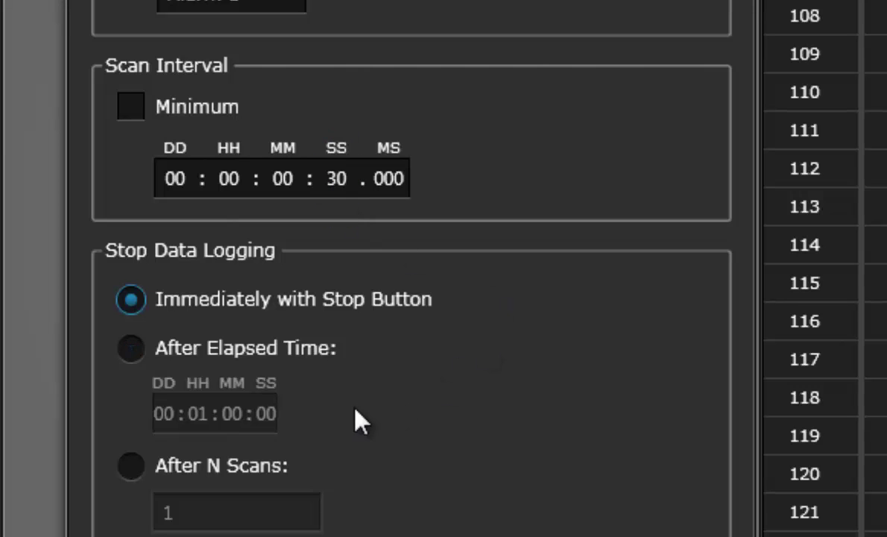
{"action": "left_click", "coordinate": [133, 349]}
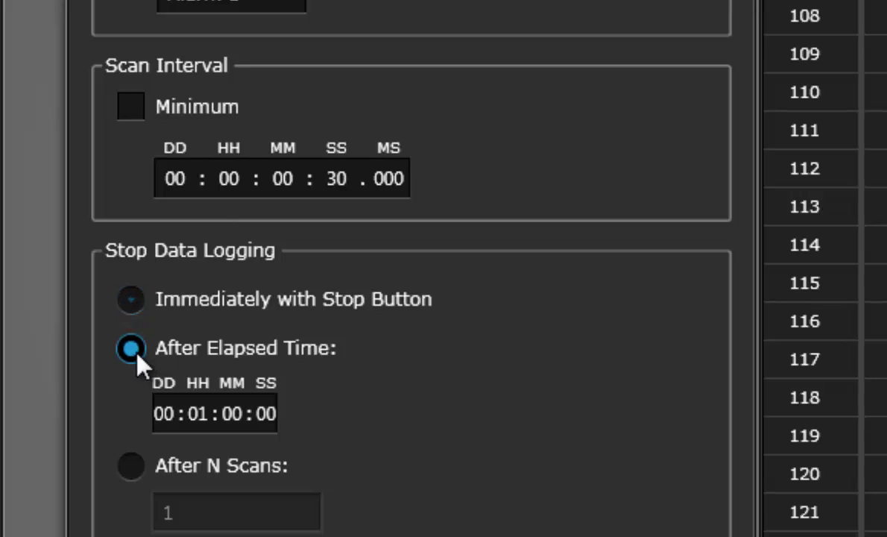
{"action": "left_click", "coordinate": [207, 415]}
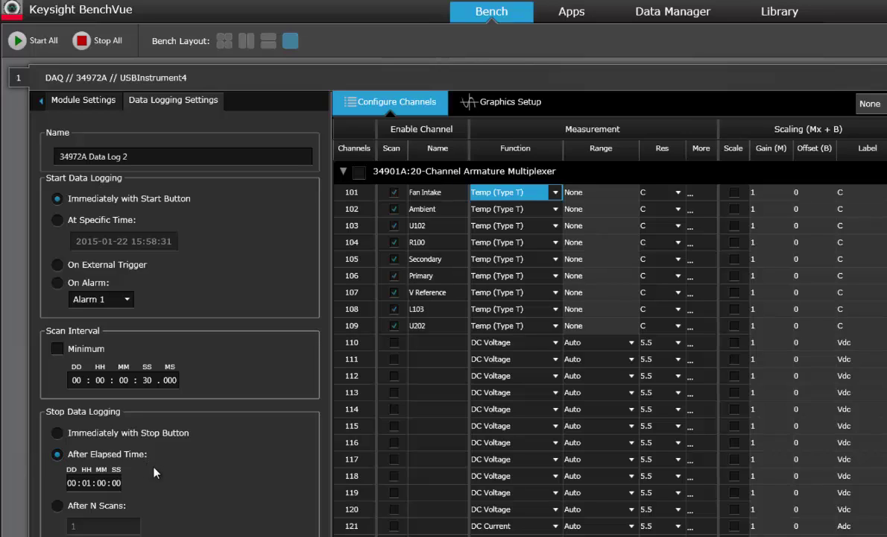
Step: From Graphics Setup, start the logging run that records 34972A Data Log 3
{"action": "left_click", "coordinate": [479, 102]}
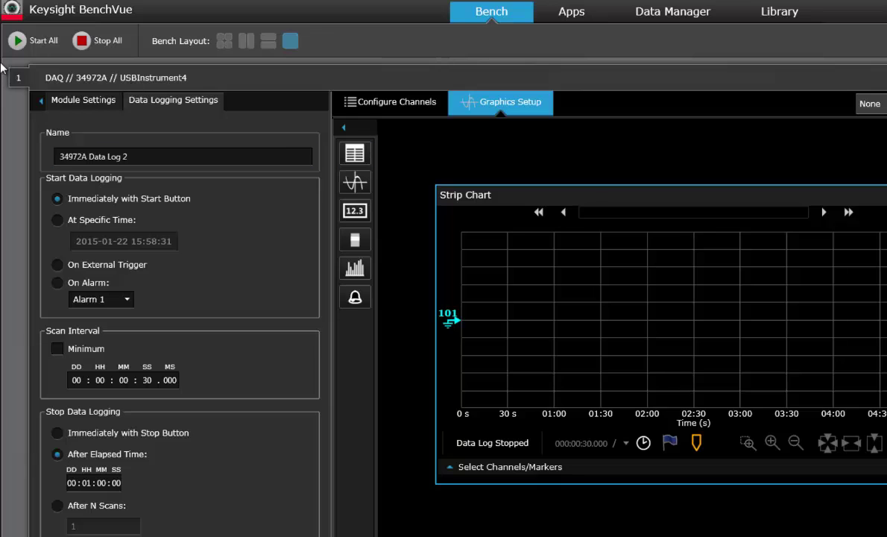
{"action": "left_click", "coordinate": [17, 40]}
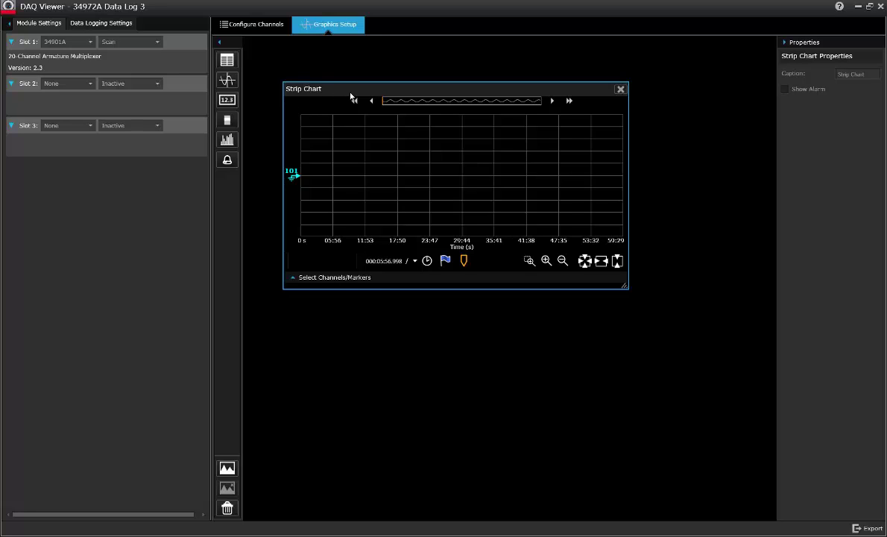
Step: Nudge the strip chart panel higher and show its channel assignment table
{"action": "left_click_drag", "start_coordinate": [328, 90], "coordinate": [327, 76]}
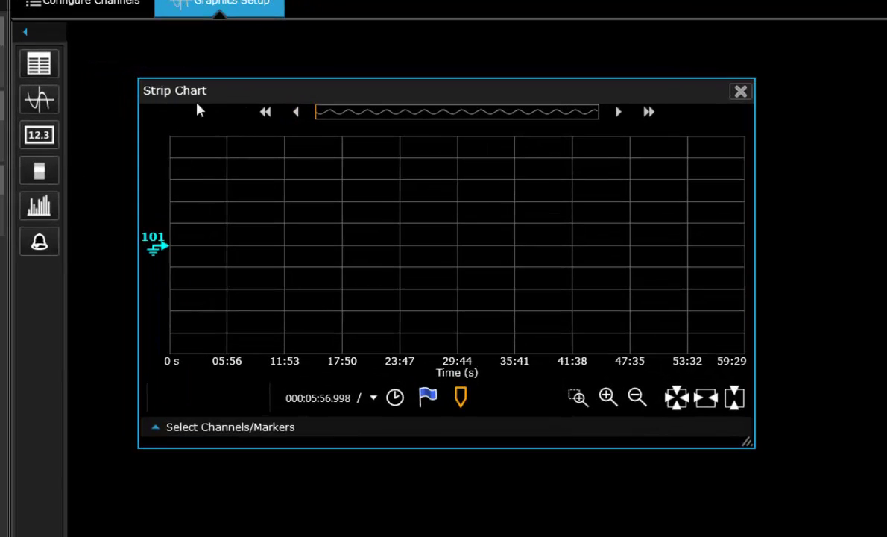
{"action": "mouse_move", "coordinate": [203, 97]}
{"action": "left_mouse_down"}
{"action": "mouse_move", "coordinate": [168, 89]}
{"action": "mouse_move", "coordinate": [208, 84]}
{"action": "left_mouse_up"}
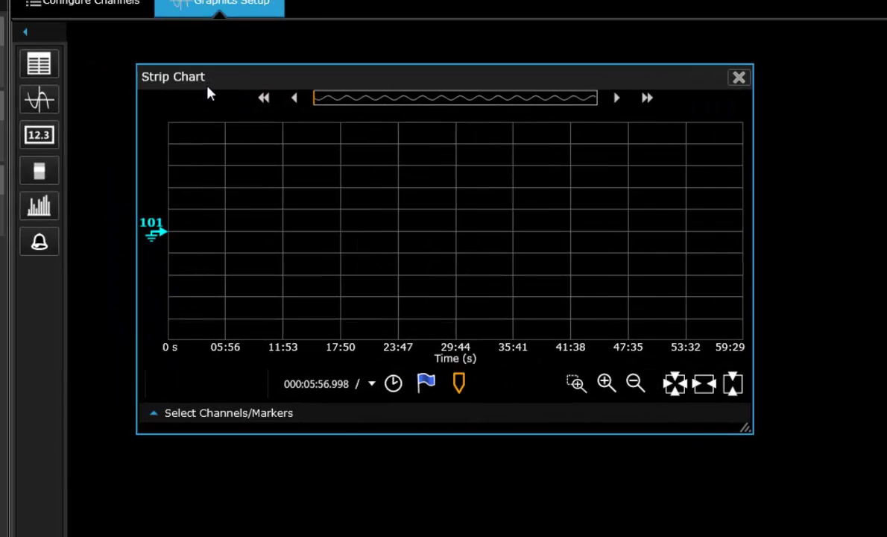
{"action": "left_click", "coordinate": [153, 414]}
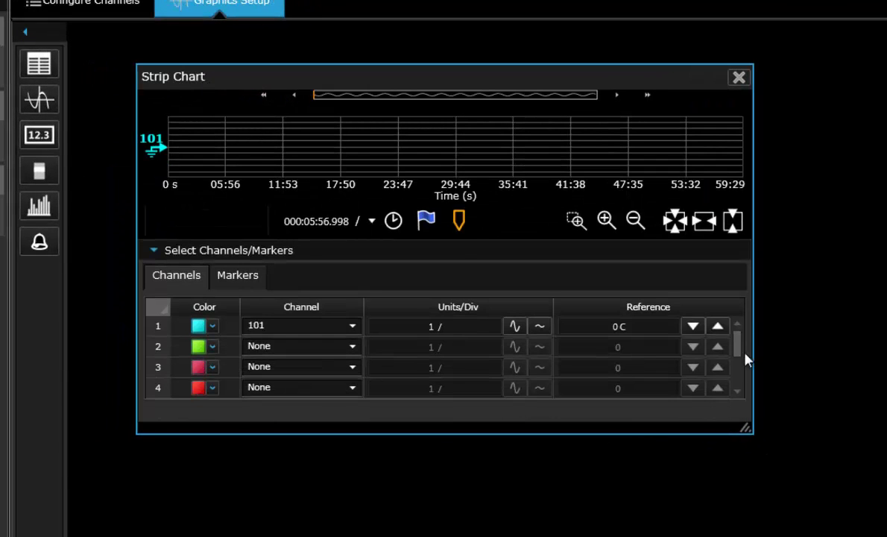
Step: Plot channels 102, 103 and 104 as traces 2–4, then add a second strip chart
{"action": "left_click", "coordinate": [355, 347]}
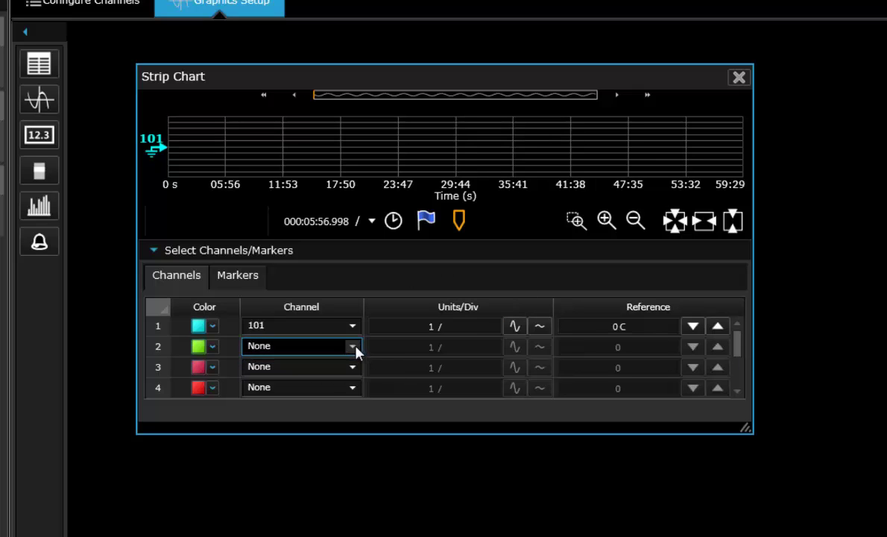
{"action": "left_click", "coordinate": [357, 352]}
{"action": "left_click", "coordinate": [273, 408]}
{"action": "left_click", "coordinate": [352, 367]}
{"action": "left_click", "coordinate": [351, 368]}
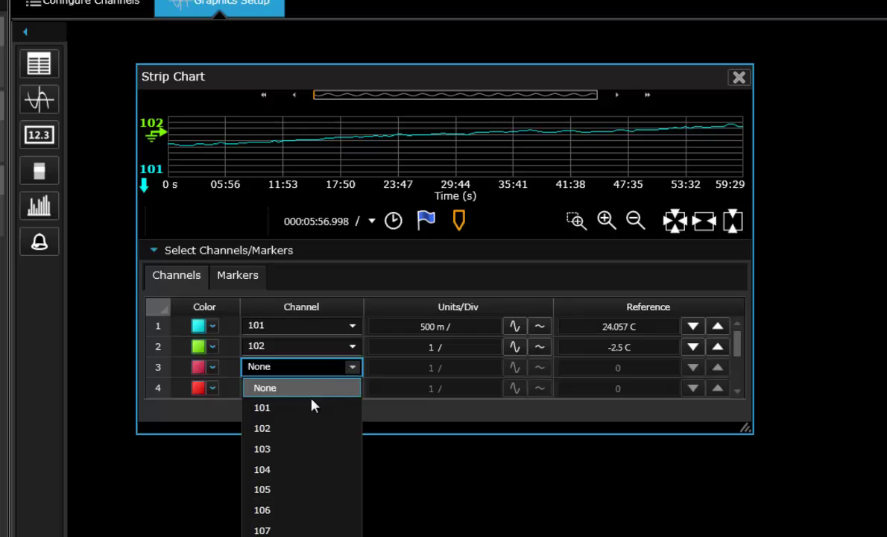
{"action": "left_click", "coordinate": [294, 452]}
{"action": "left_click", "coordinate": [349, 389]}
{"action": "left_click", "coordinate": [348, 389]}
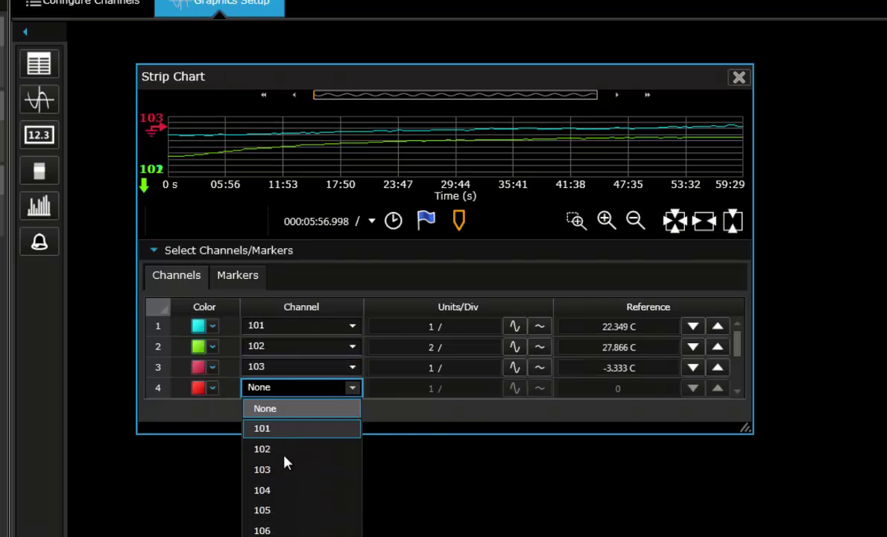
{"action": "left_click", "coordinate": [275, 493]}
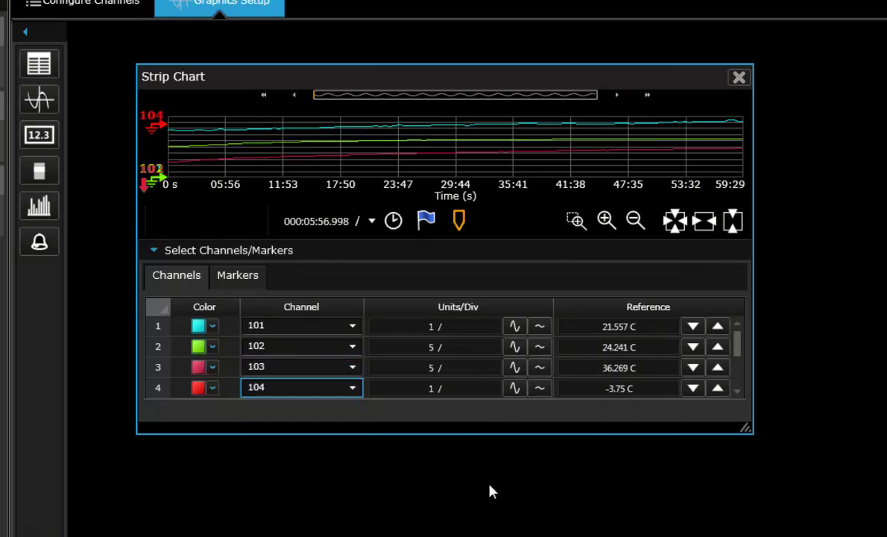
{"action": "left_click", "coordinate": [47, 93]}
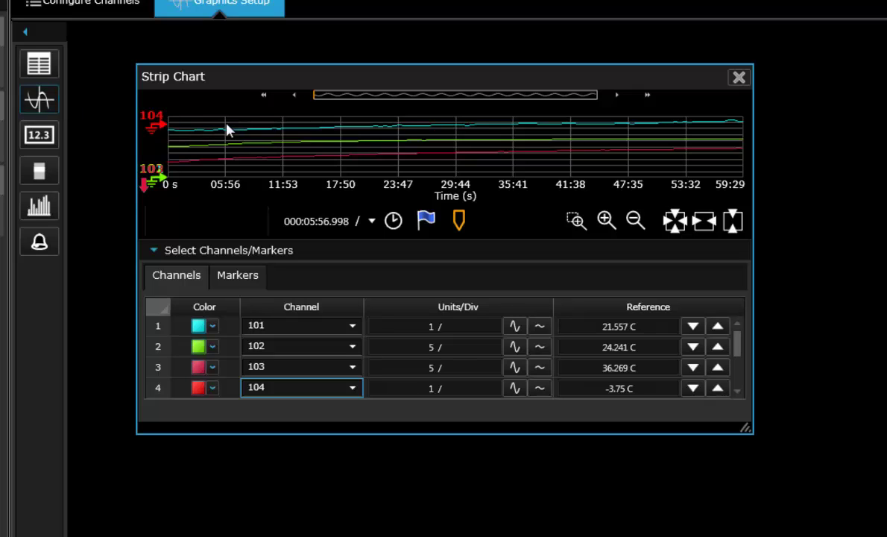
Step: Place the new strip chart, enlarge it, and expand its Select Channels/Markers settings
{"action": "left_click", "coordinate": [47, 112]}
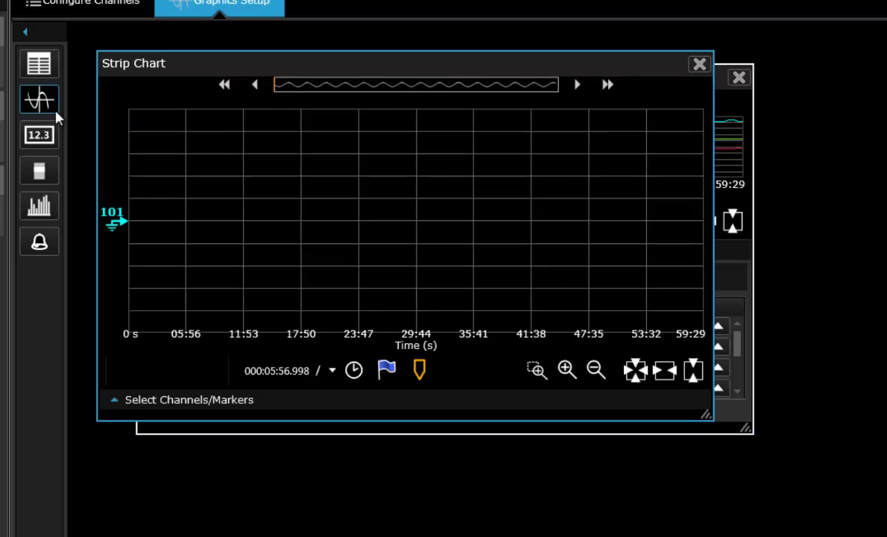
{"action": "left_click_drag", "start_coordinate": [695, 419], "coordinate": [853, 526]}
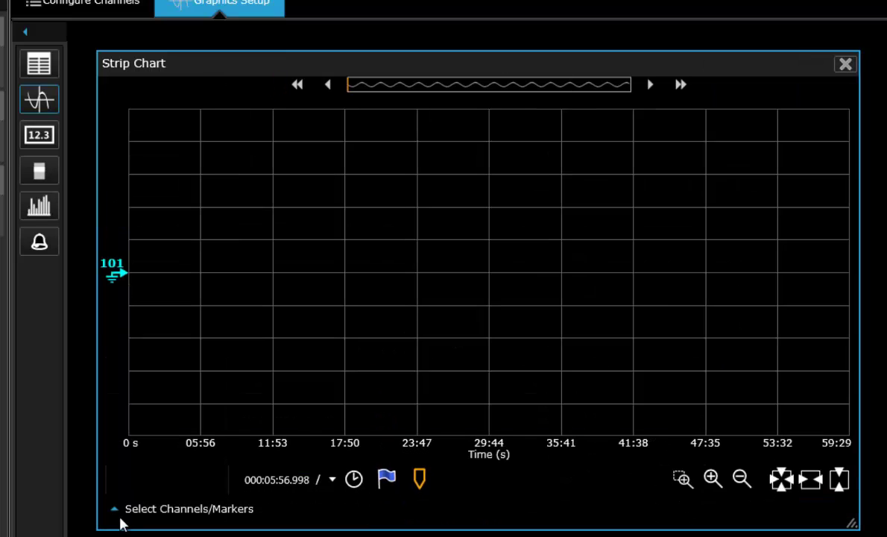
{"action": "left_click", "coordinate": [117, 510]}
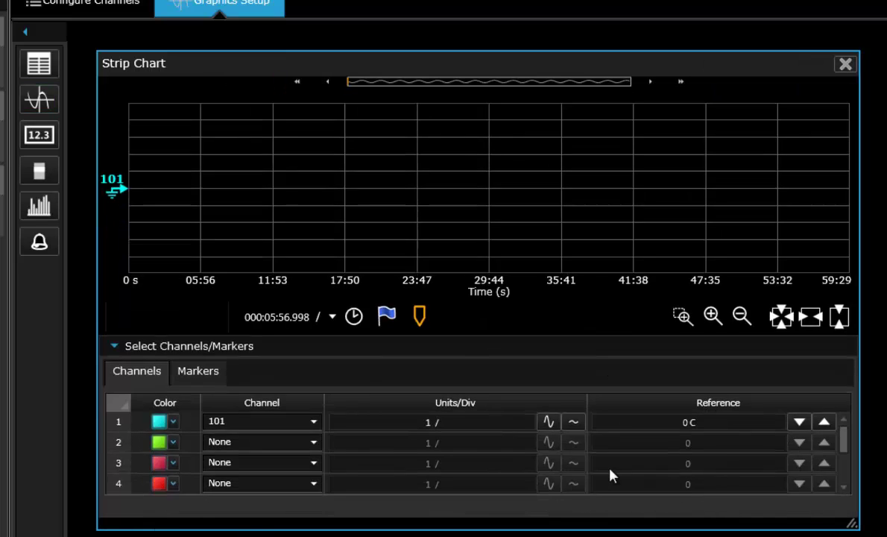
{"action": "scroll", "coordinate": [214, 475], "scroll_direction": "down", "scroll_amount": 1}
{"action": "scroll", "coordinate": [253, 459], "scroll_direction": "up", "scroll_amount": 1}
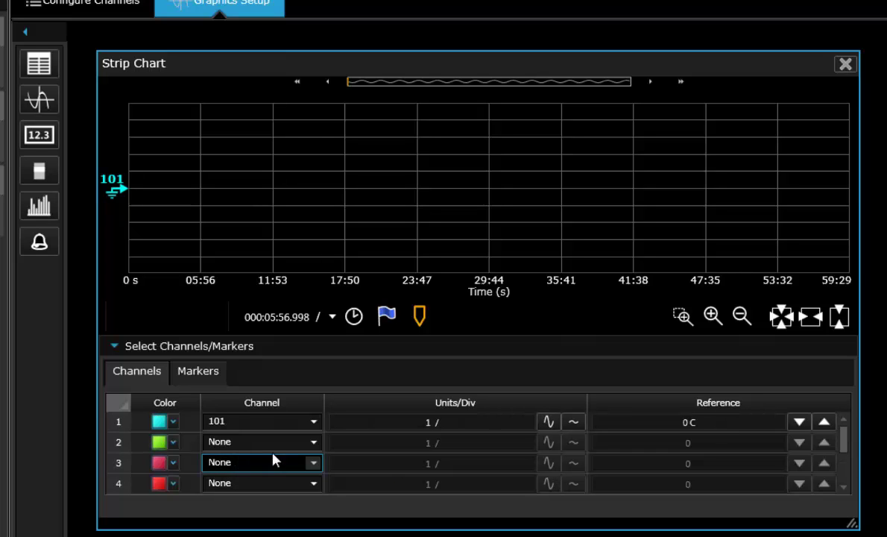
Step: Assign traces 1–5 to channels 105, 106, None, 107 and 109
{"action": "left_click", "coordinate": [315, 423]}
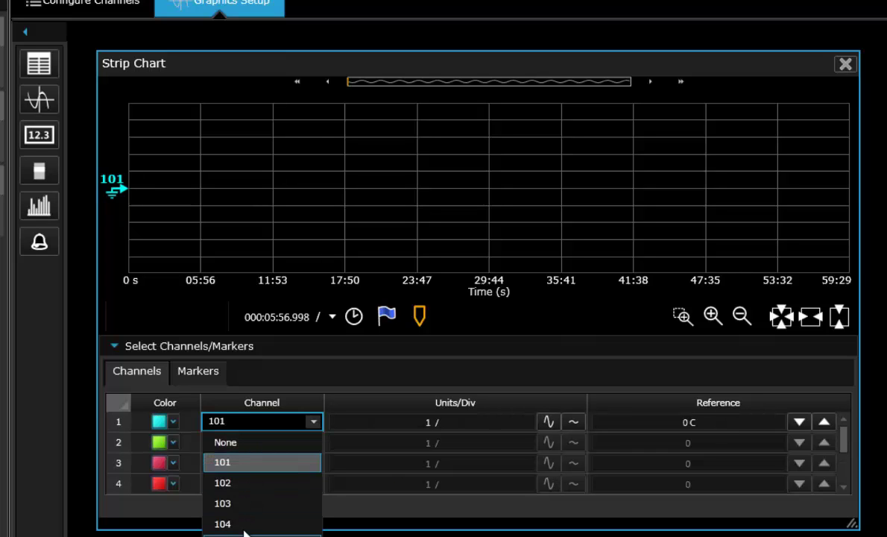
{"action": "scroll", "coordinate": [254, 526], "scroll_direction": "down", "scroll_amount": 1}
{"action": "left_click", "coordinate": [224, 524]}
{"action": "left_click", "coordinate": [314, 442]}
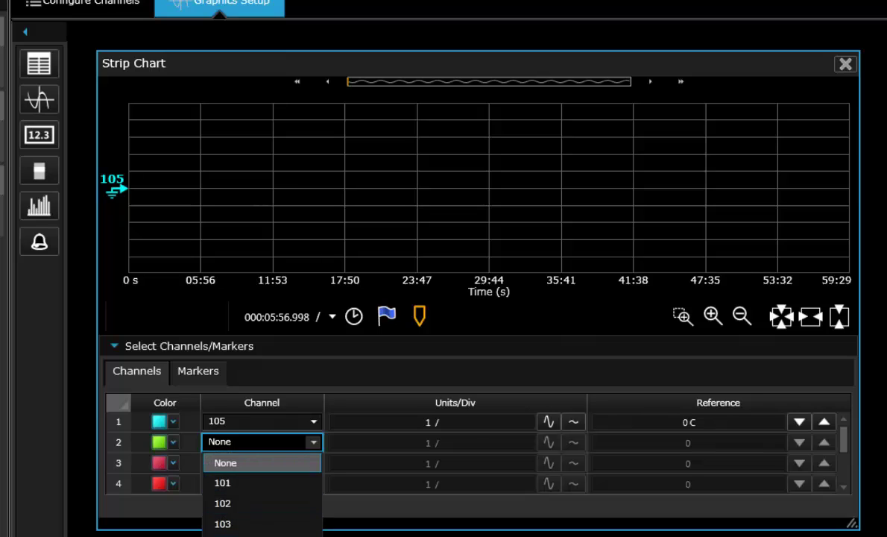
{"action": "scroll", "coordinate": [254, 515], "scroll_direction": "down", "scroll_amount": 1}
{"action": "left_click", "coordinate": [224, 524]}
{"action": "left_click", "coordinate": [313, 463]}
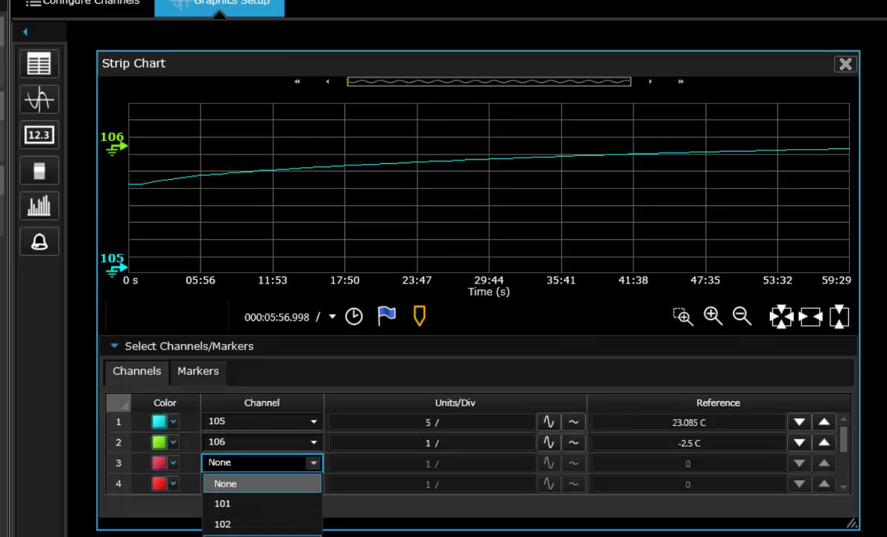
{"action": "left_click", "coordinate": [225, 483]}
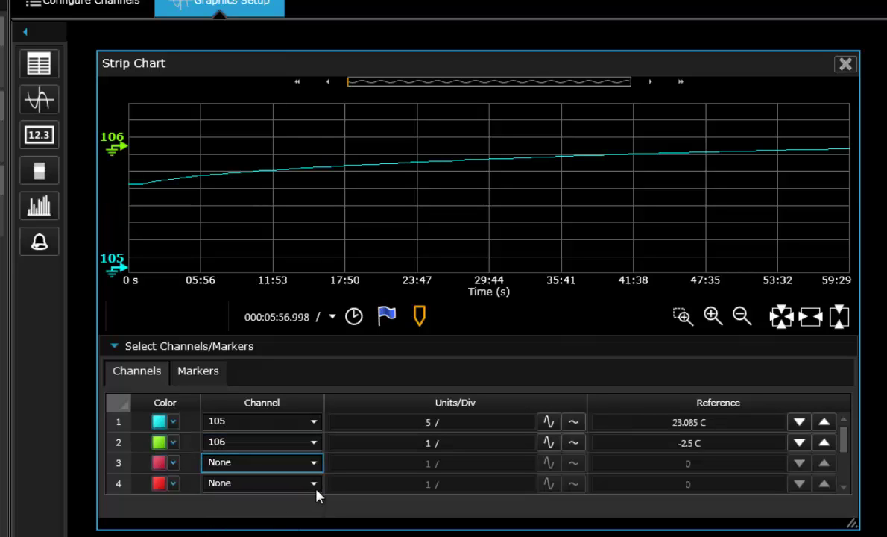
{"action": "left_click", "coordinate": [246, 483]}
{"action": "left_click", "coordinate": [303, 531]}
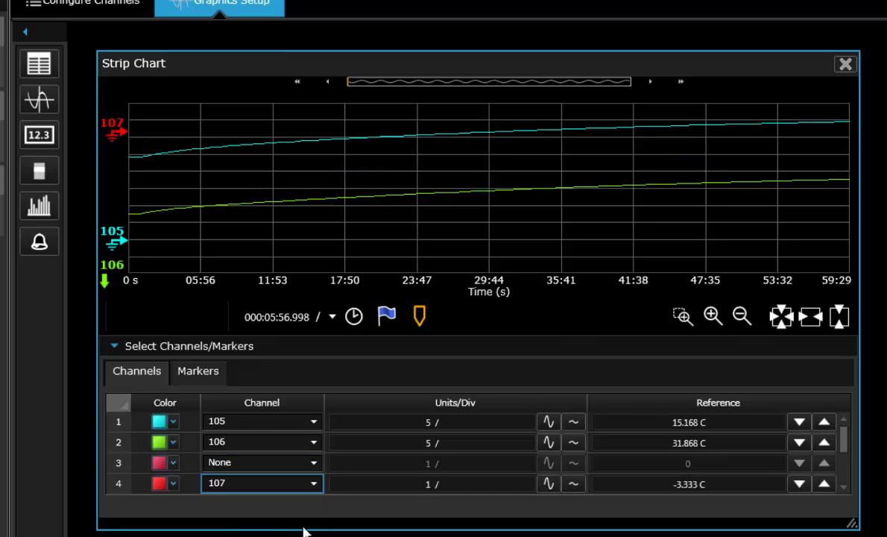
{"action": "left_click", "coordinate": [843, 487]}
{"action": "left_click", "coordinate": [315, 486]}
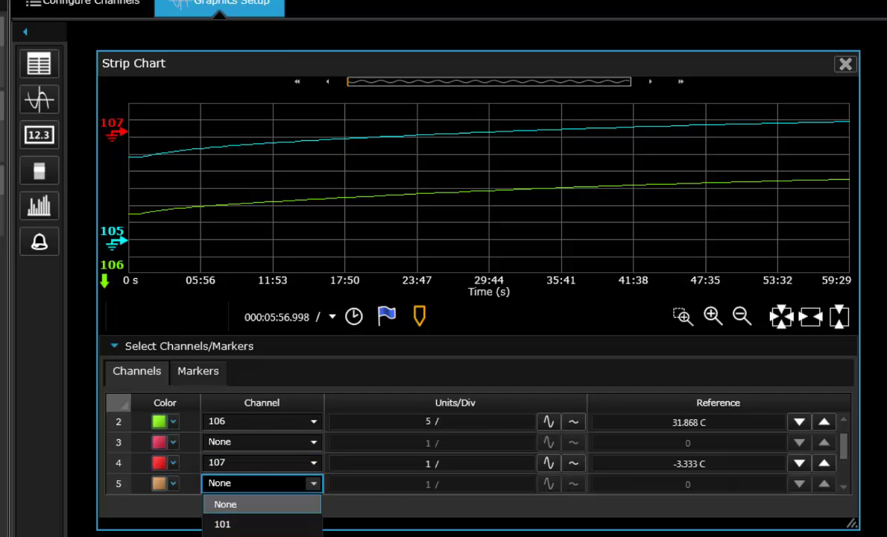
{"action": "left_click", "coordinate": [257, 536]}
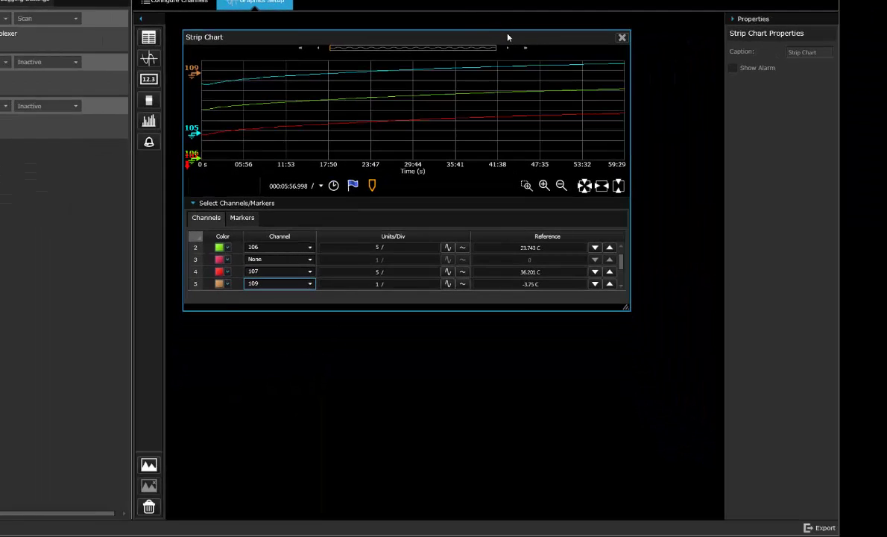
Step: Move the second chart below the first and autoscale the traces in both charts
{"action": "left_click_drag", "start_coordinate": [474, 39], "coordinate": [483, 246]}
{"action": "left_click", "coordinate": [521, 129]}
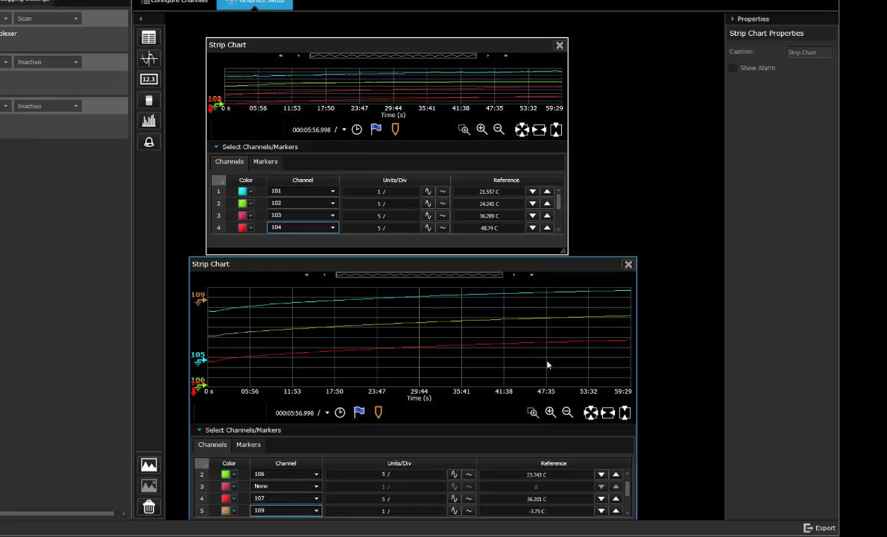
{"action": "left_click", "coordinate": [594, 415]}
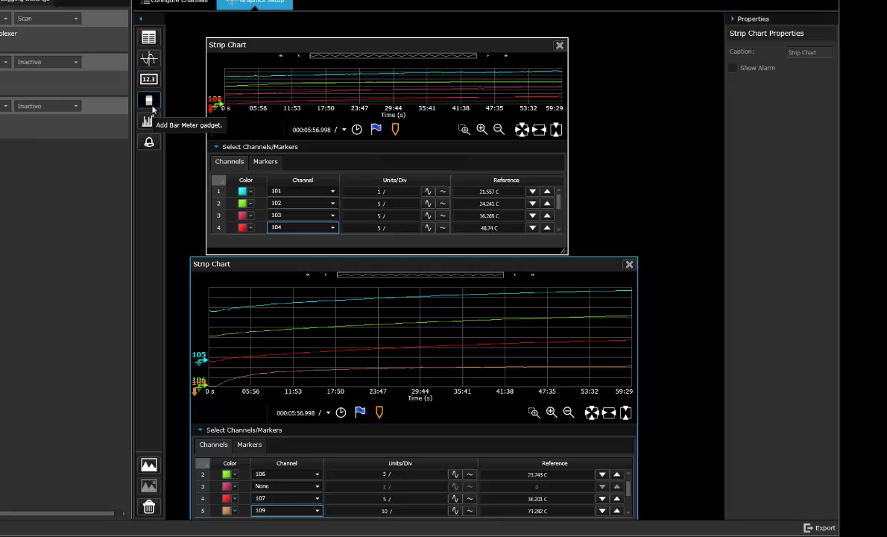
Step: Export the data log data to Microsoft Excel with the filename Trace 0
{"action": "left_click", "coordinate": [819, 527]}
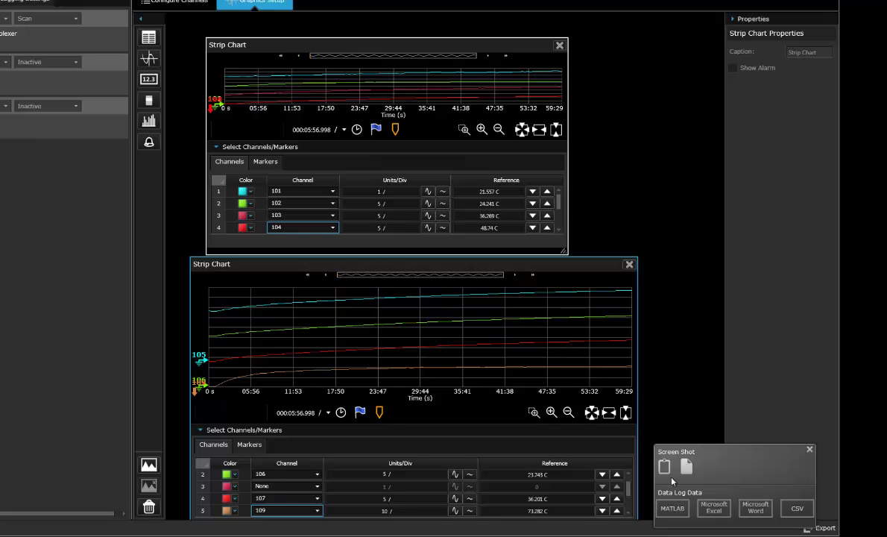
{"action": "left_click", "coordinate": [705, 509]}
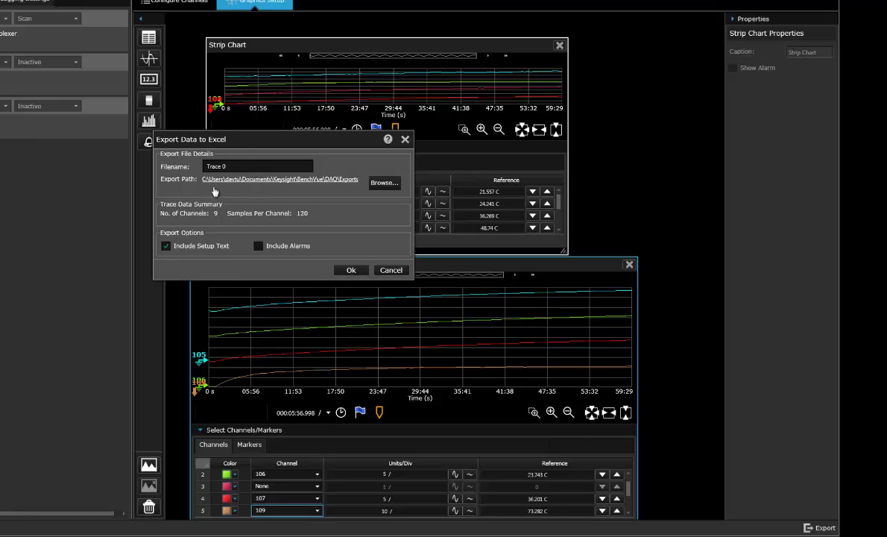
{"action": "left_click", "coordinate": [351, 271]}
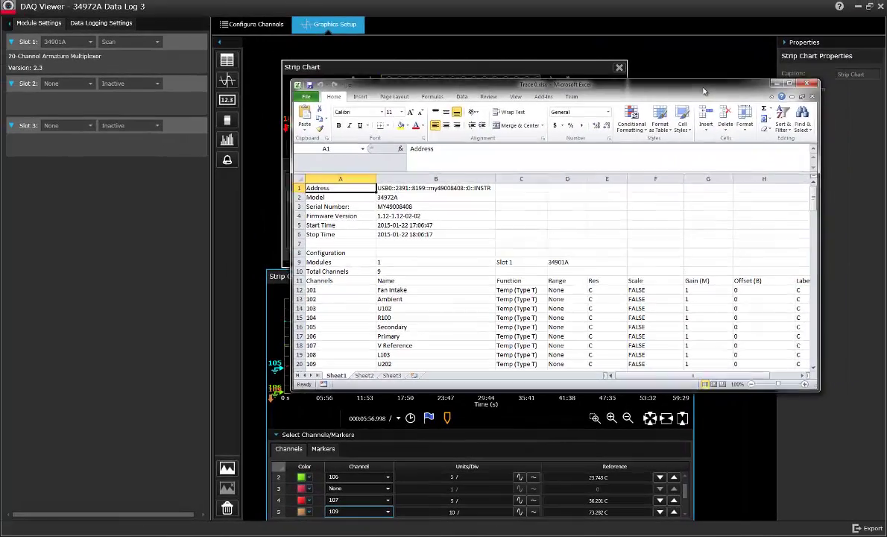
Step: Maximize Trace 0.xlsx and inspect the first timestamp and the channel column headers in row 22
{"action": "double_click", "coordinate": [729, 88]}
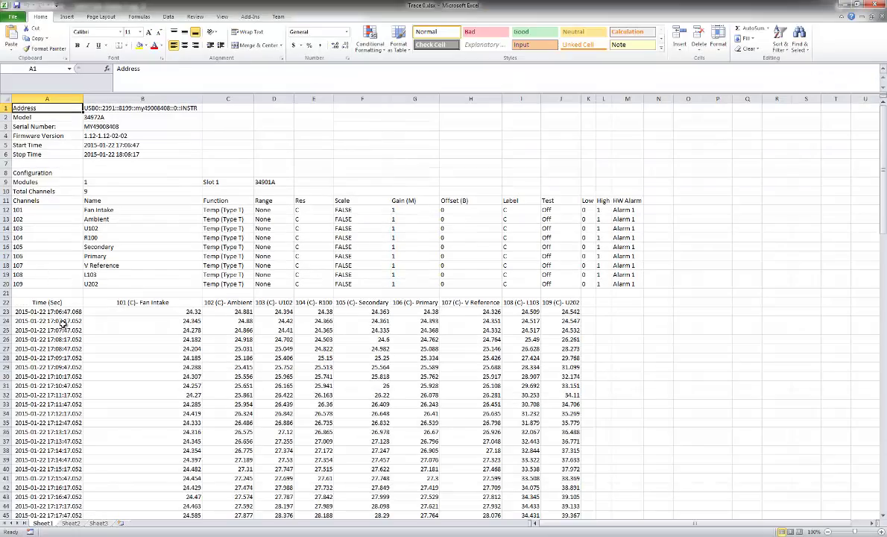
{"action": "left_click", "coordinate": [63, 311]}
{"action": "left_click", "coordinate": [179, 301]}
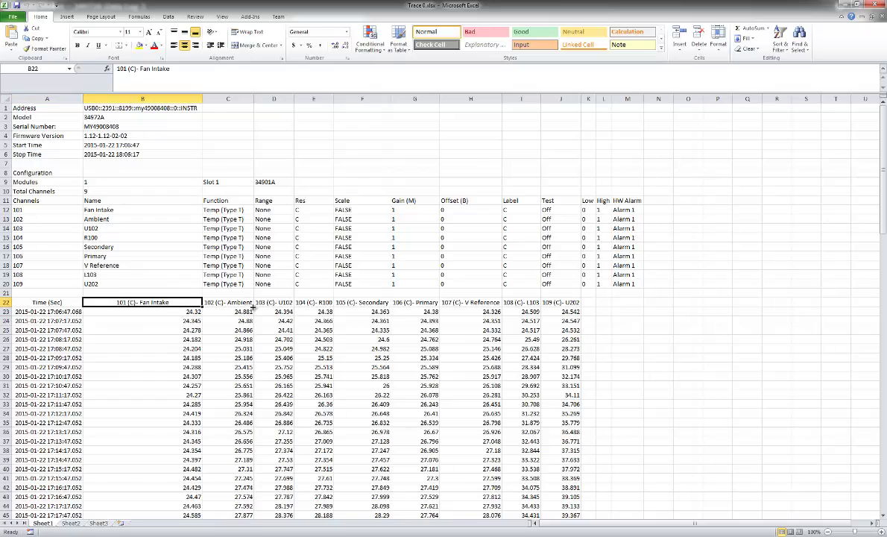
{"action": "left_click", "coordinate": [227, 302]}
{"action": "left_click", "coordinate": [313, 302]}
{"action": "left_click", "coordinate": [274, 302]}
{"action": "left_click", "coordinate": [313, 302]}
{"action": "left_click", "coordinate": [361, 302]}
{"action": "left_click", "coordinate": [411, 302]}
{"action": "left_click", "coordinate": [66, 322]}
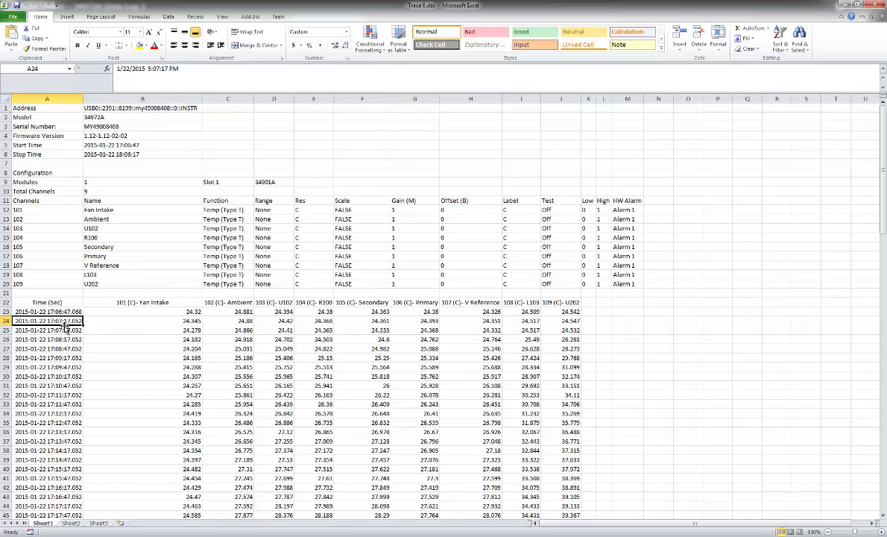
Step: Scroll through the readings to check the last logged timestamp in row 142
{"action": "scroll", "coordinate": [66, 326], "scroll_direction": "down", "scroll_amount": 15}
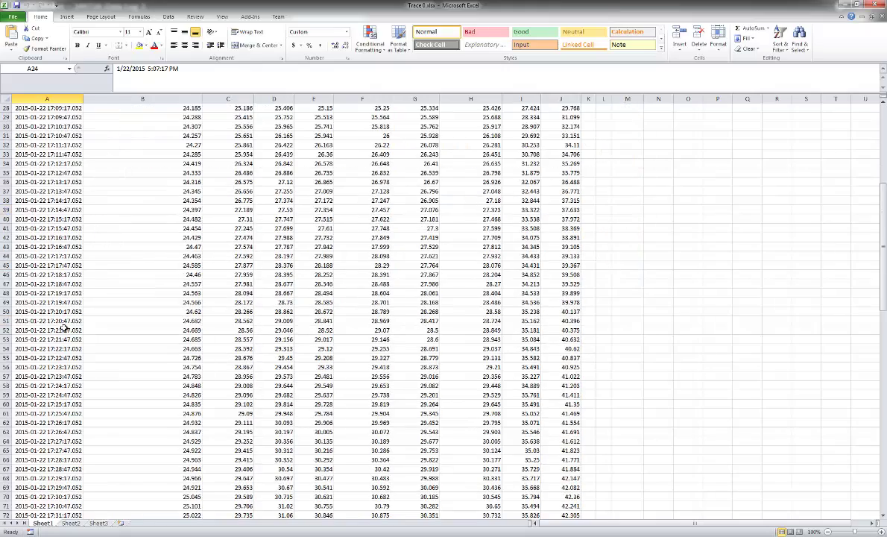
{"action": "scroll", "coordinate": [66, 329], "scroll_direction": "down", "scroll_amount": 20}
{"action": "scroll", "coordinate": [66, 329], "scroll_direction": "up", "scroll_amount": 20}
{"action": "scroll", "coordinate": [50, 269], "scroll_direction": "down", "scroll_amount": 1}
{"action": "left_click", "coordinate": [47, 246]}
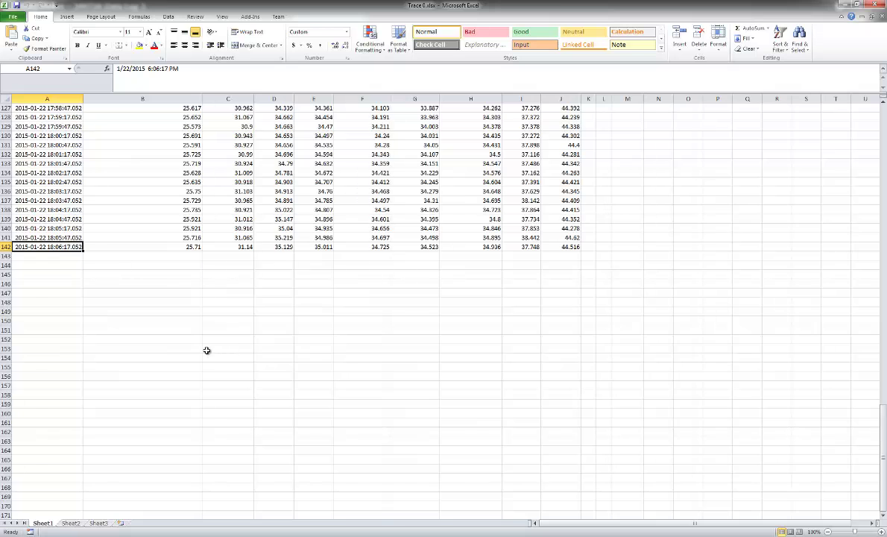
{"action": "scroll", "coordinate": [206, 350], "scroll_direction": "up", "scroll_amount": 20}
{"action": "scroll", "coordinate": [206, 351], "scroll_direction": "up", "scroll_amount": 15}
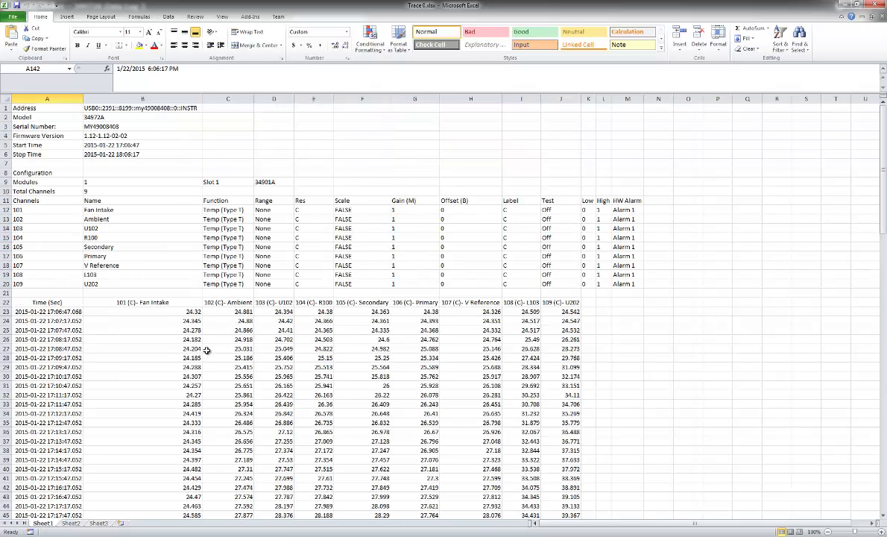